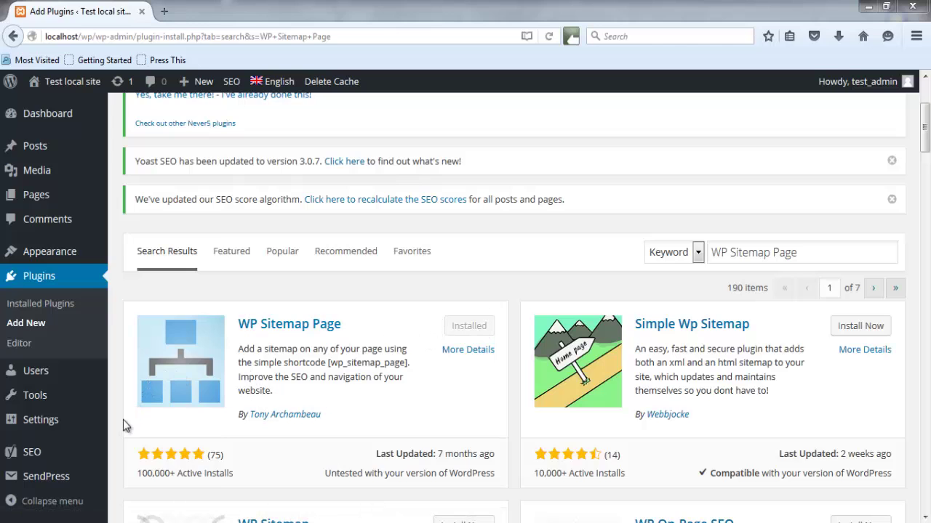
Open the WP Sitemap Page plugin settings and review the shortcode for displaying a traditional sitemap
{"action": "mouse_move", "coordinate": [105, 424]}
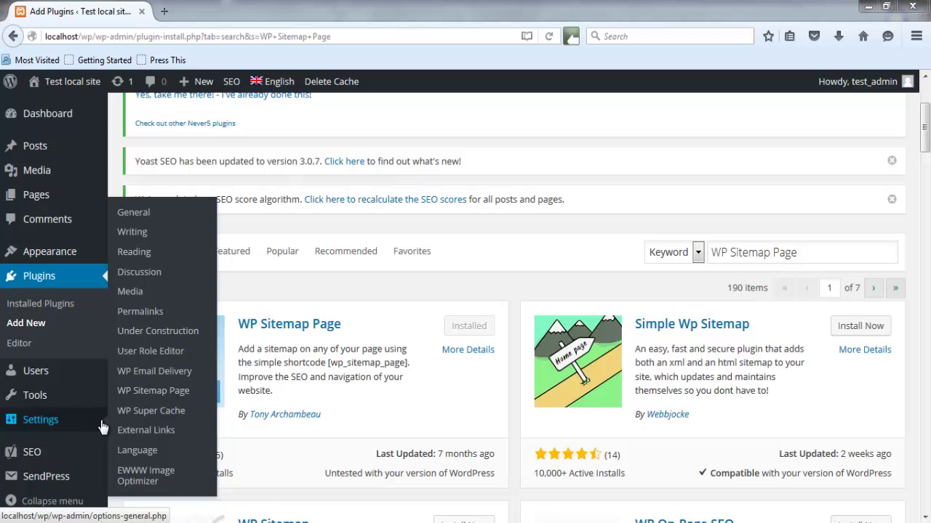
{"action": "left_click", "coordinate": [141, 396]}
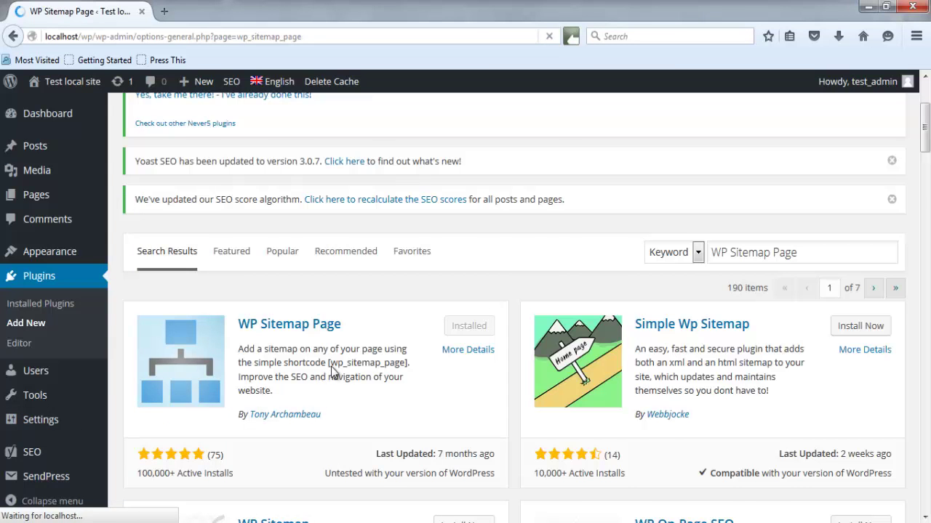
{"action": "scroll", "coordinate": [339, 393], "scroll_direction": "down", "scroll_amount": 3}
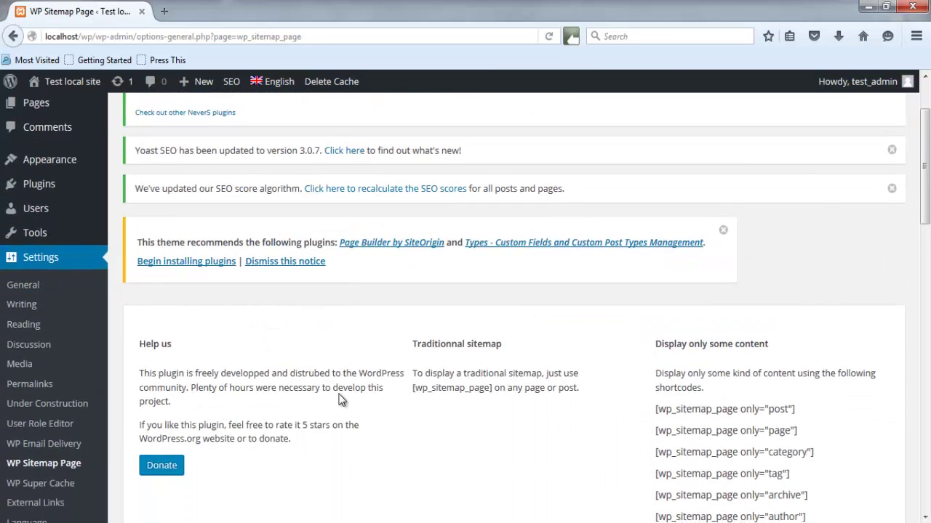
{"action": "scroll", "coordinate": [339, 398], "scroll_direction": "down", "scroll_amount": 1}
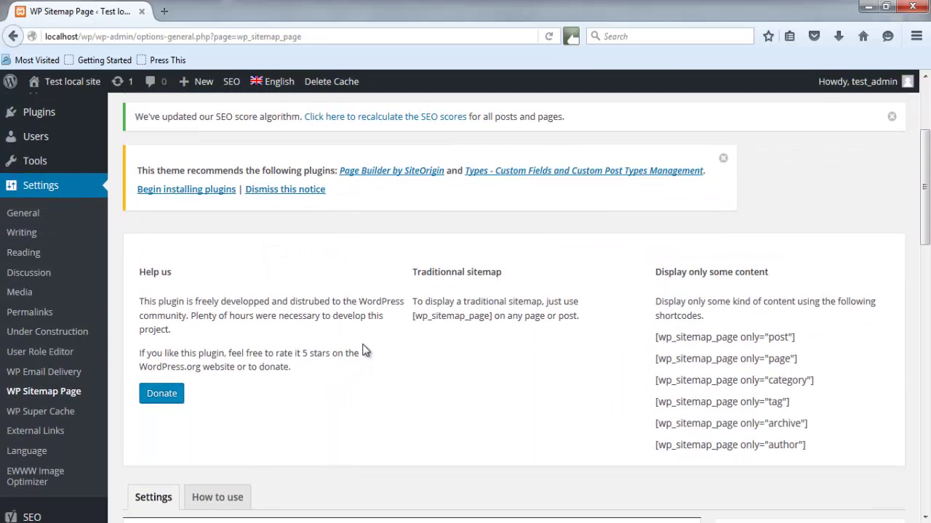
{"action": "left_click_drag", "start_coordinate": [414, 322], "coordinate": [476, 322]}
{"action": "left_click", "coordinate": [415, 320]}
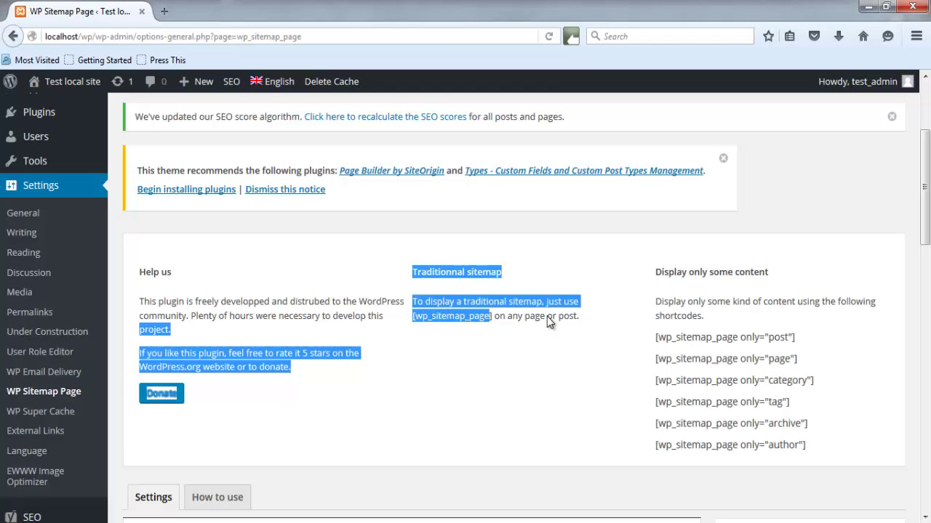
{"action": "left_click", "coordinate": [498, 337]}
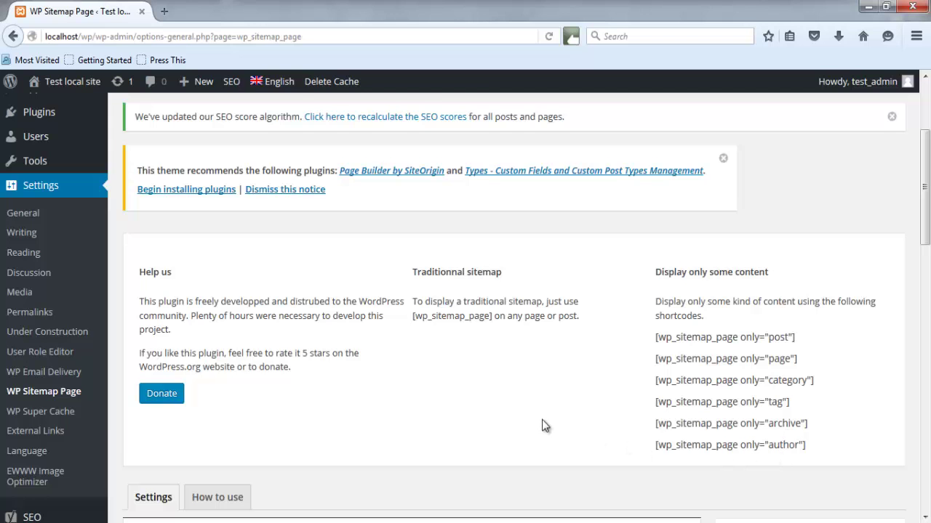
Review the plugin's general, post display, traditional sitemap exclusion and plugin link options
{"action": "scroll", "coordinate": [508, 406], "scroll_direction": "down", "scroll_amount": 1}
{"action": "scroll", "coordinate": [509, 406], "scroll_direction": "down", "scroll_amount": 5}
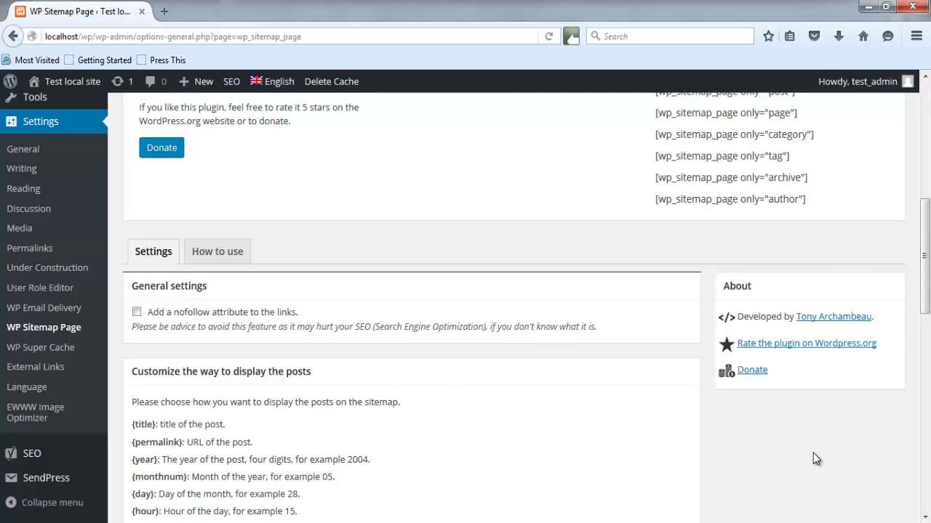
{"action": "scroll", "coordinate": [812, 453], "scroll_direction": "down", "scroll_amount": 4}
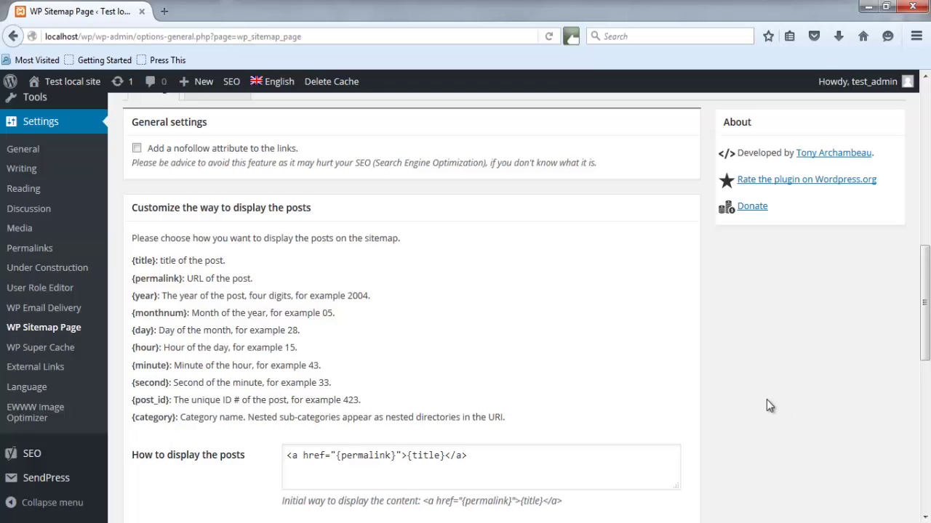
{"action": "scroll", "coordinate": [766, 393], "scroll_direction": "down", "scroll_amount": 4}
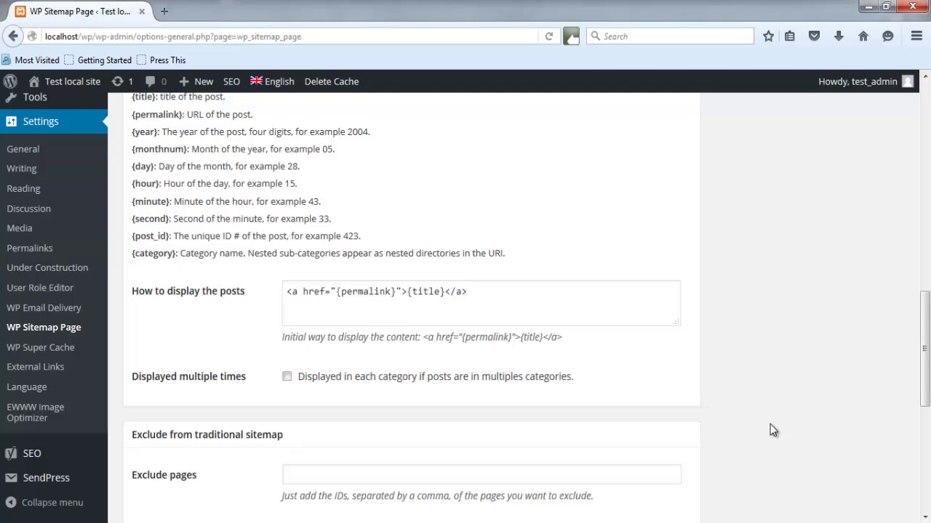
{"action": "scroll", "coordinate": [784, 418], "scroll_direction": "down", "scroll_amount": 5}
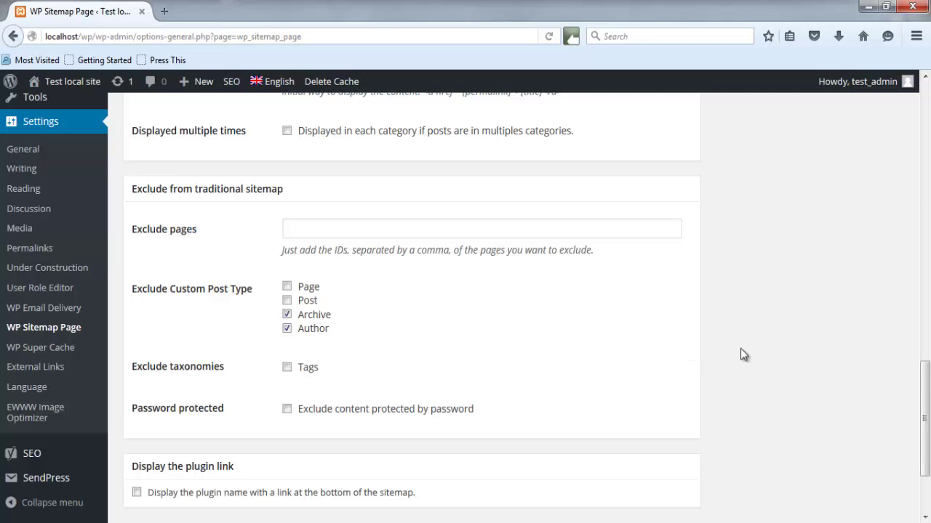
{"action": "scroll", "coordinate": [324, 341], "scroll_direction": "down", "scroll_amount": 2}
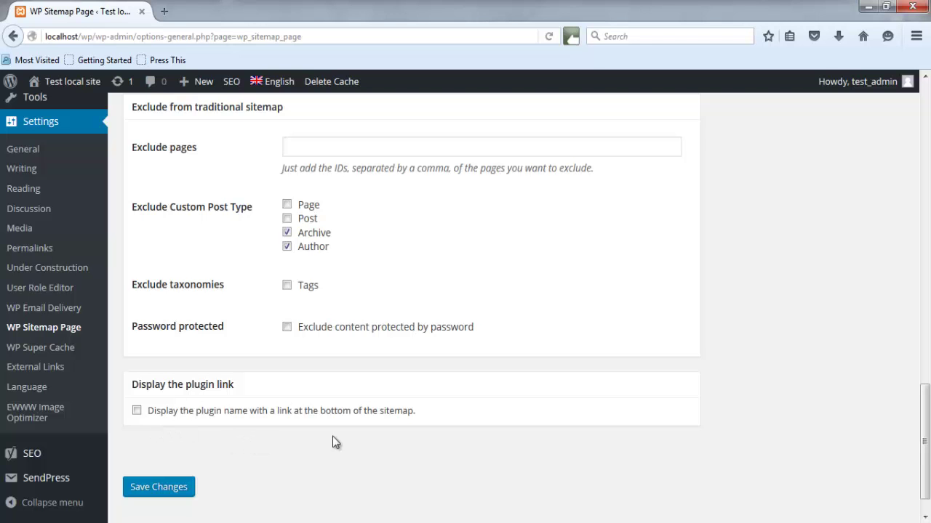
{"action": "scroll", "coordinate": [641, 442], "scroll_direction": "up", "scroll_amount": 15}
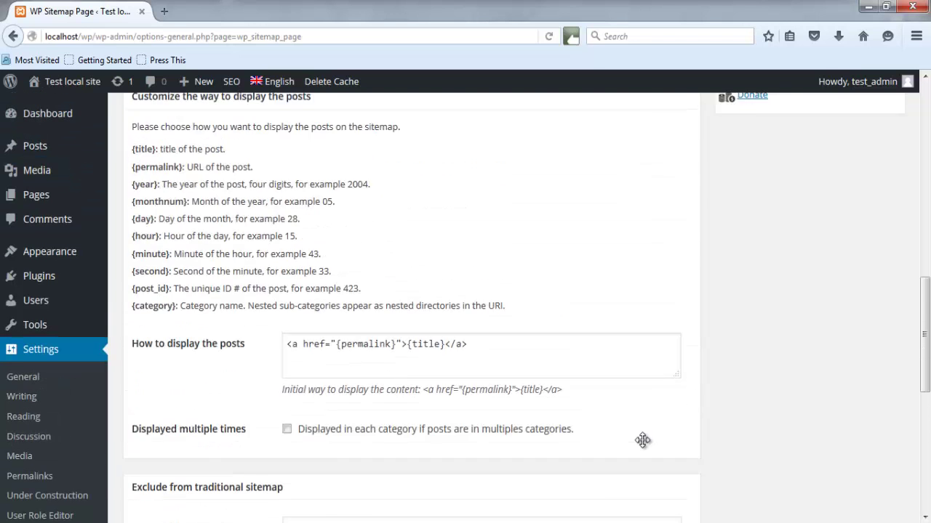
{"action": "scroll", "coordinate": [253, 411], "scroll_direction": "down", "scroll_amount": 3}
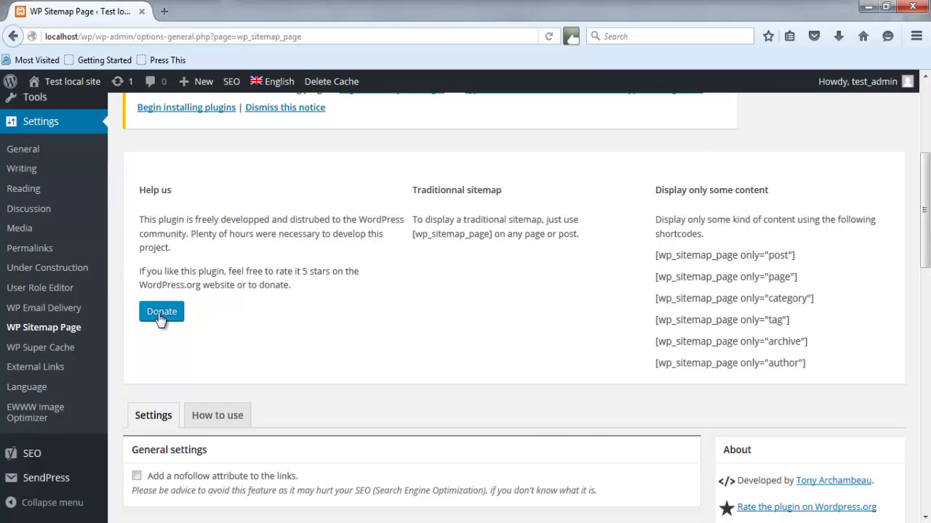
{"action": "scroll", "coordinate": [202, 330], "scroll_direction": "down", "scroll_amount": 4}
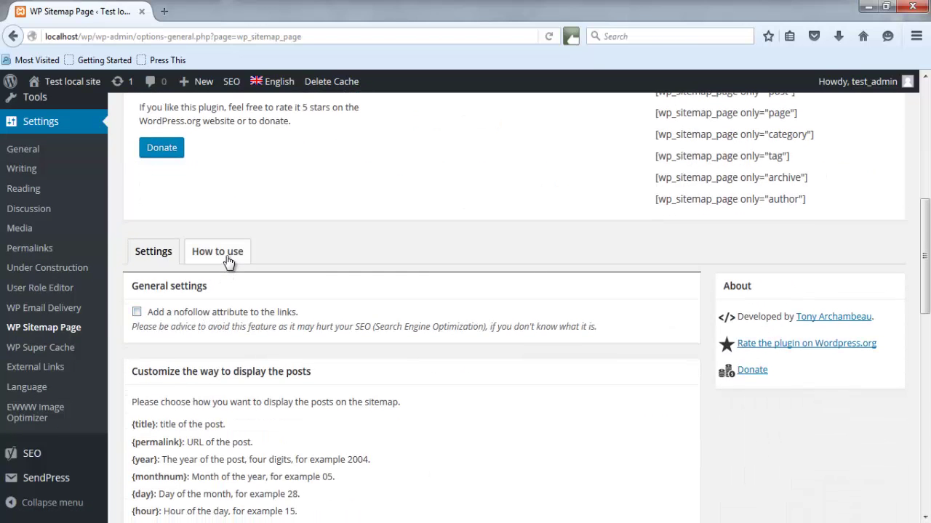
Open the plugin's usage instructions and copy the [wp_sitemap_page] shortcode for a traditional sitemap
{"action": "left_click", "coordinate": [242, 256]}
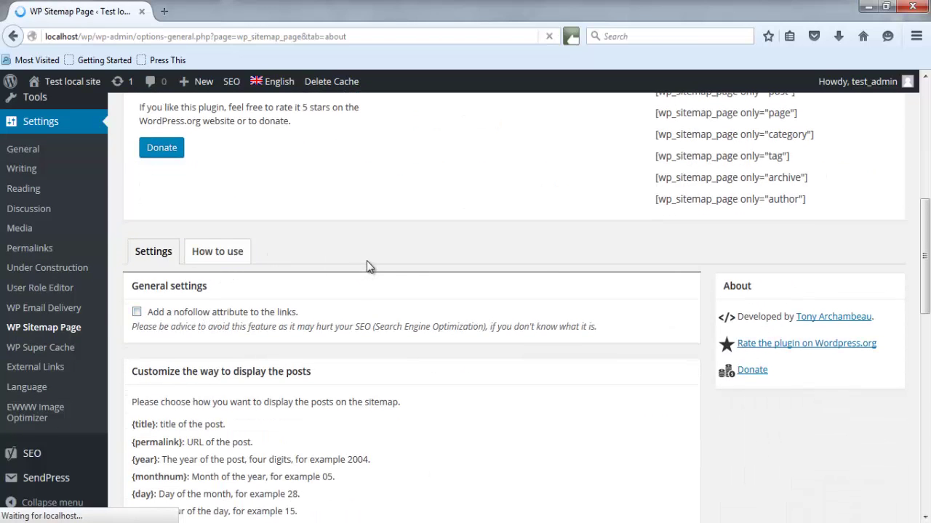
{"action": "scroll", "coordinate": [367, 264], "scroll_direction": "down", "scroll_amount": 8}
{"action": "scroll", "coordinate": [368, 266], "scroll_direction": "down", "scroll_amount": 5}
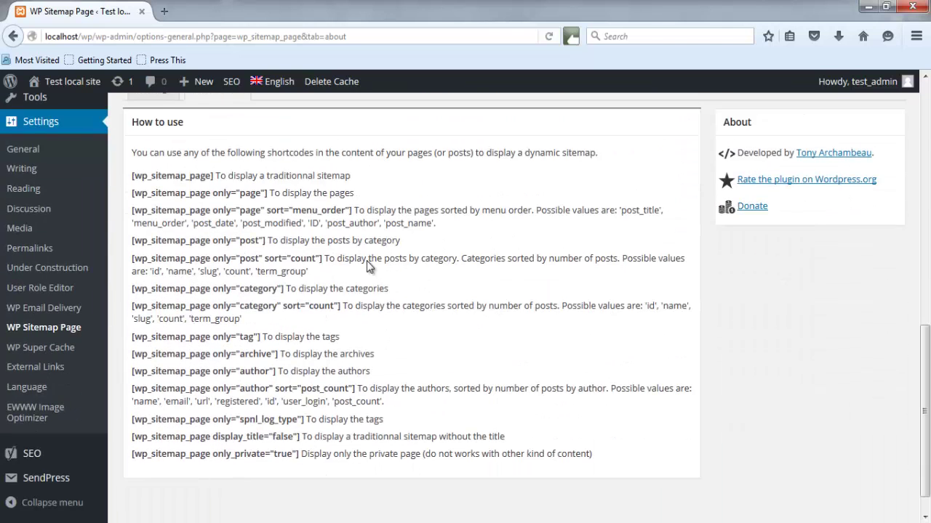
{"action": "scroll", "coordinate": [365, 266], "scroll_direction": "up", "scroll_amount": 1}
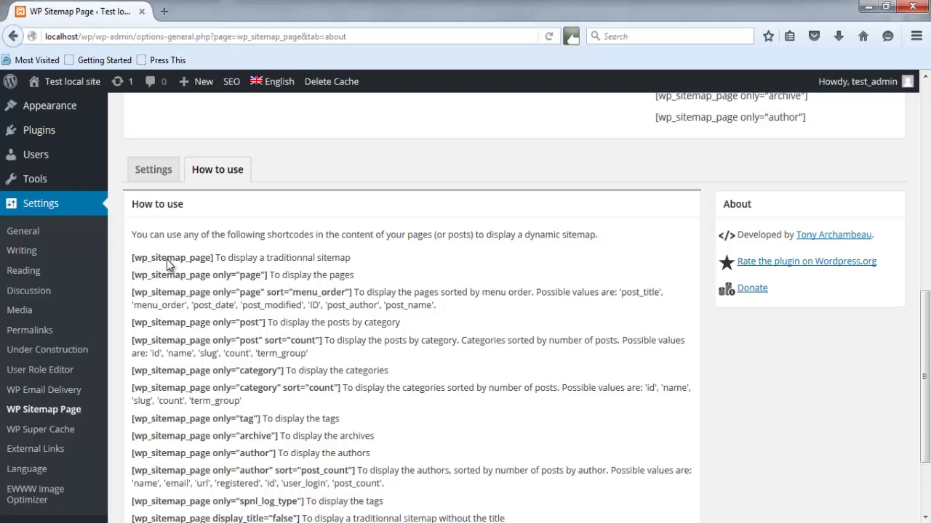
{"action": "scroll", "coordinate": [375, 274], "scroll_direction": "up", "scroll_amount": 5}
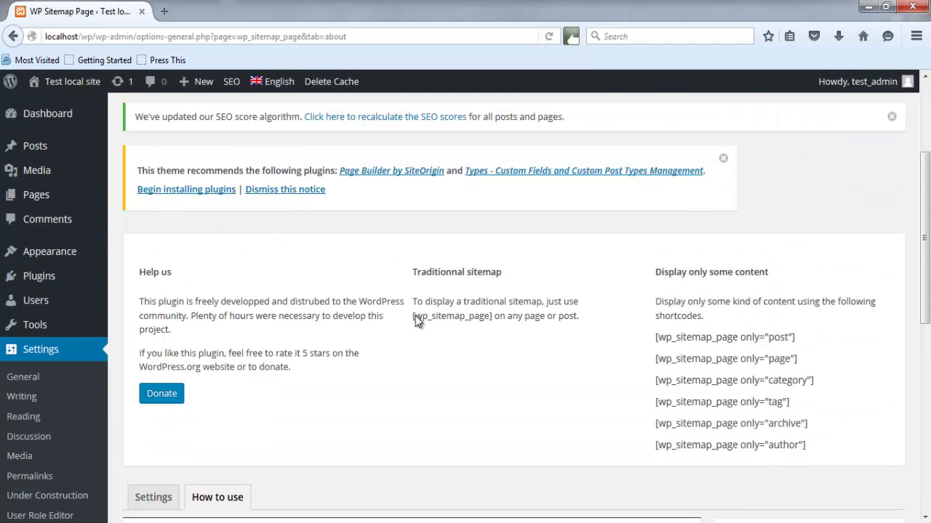
{"action": "scroll", "coordinate": [378, 354], "scroll_direction": "down", "scroll_amount": 7}
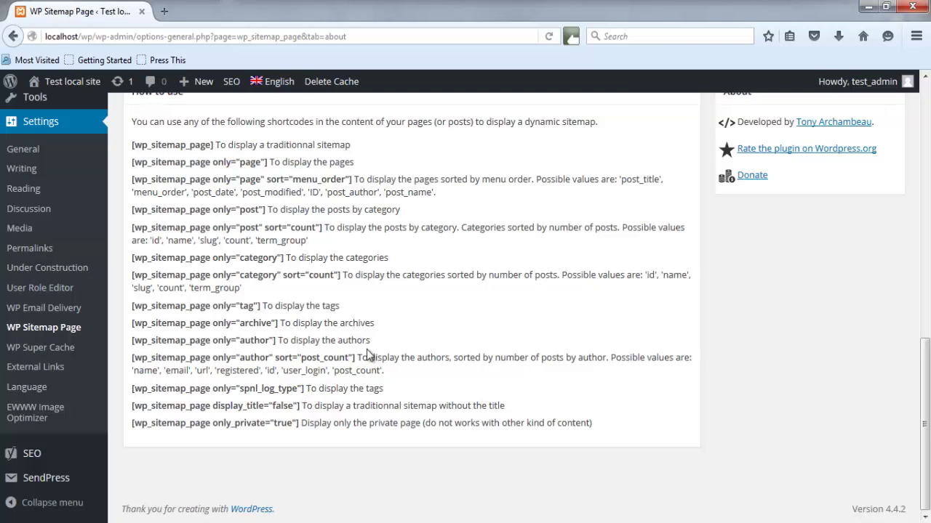
{"action": "scroll", "coordinate": [369, 354], "scroll_direction": "up", "scroll_amount": 2}
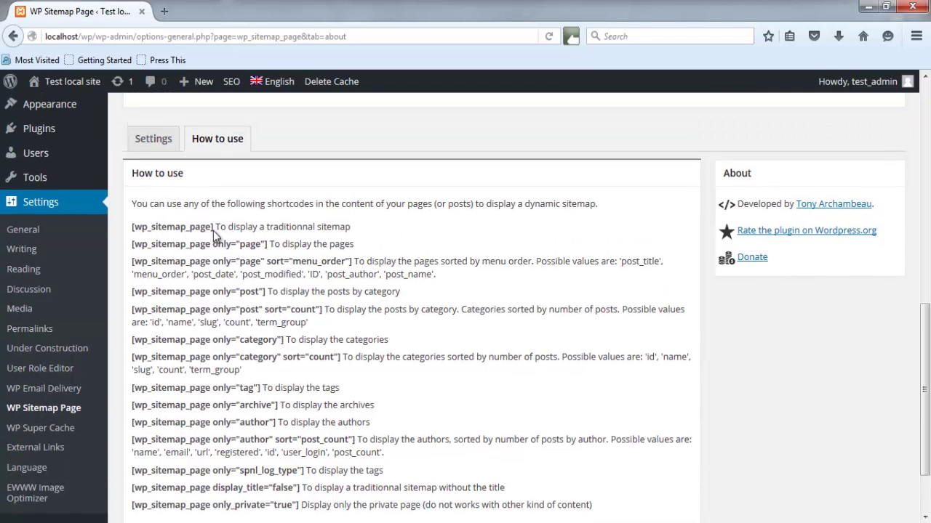
{"action": "left_click_drag", "start_coordinate": [199, 230], "coordinate": [131, 226]}
{"action": "key", "text": "ctrl+c"}
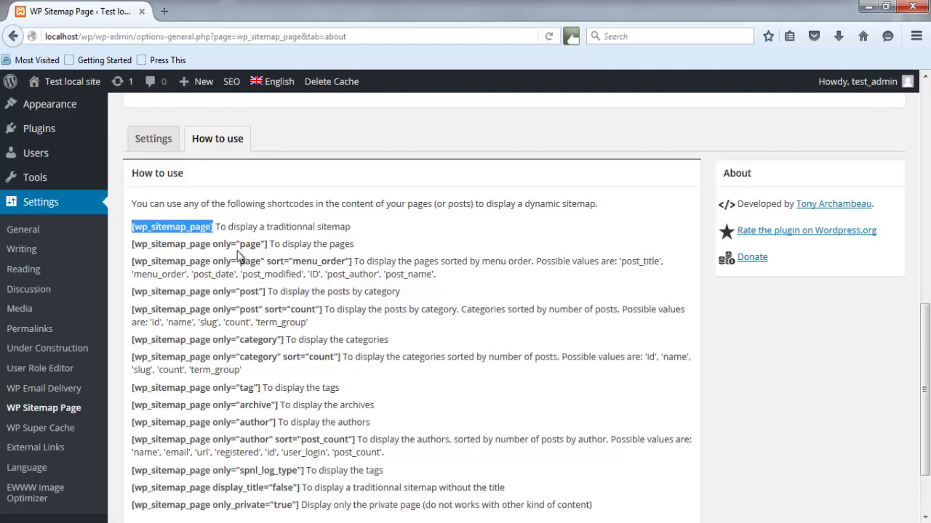
Create a new page titled "HTML Sitemap"
{"action": "mouse_move", "coordinate": [187, 96]}
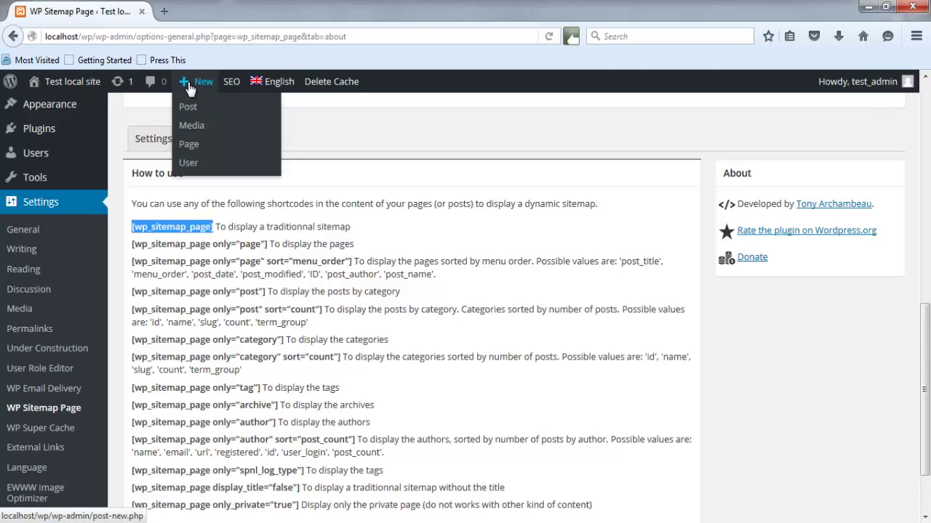
{"action": "left_click", "coordinate": [189, 144]}
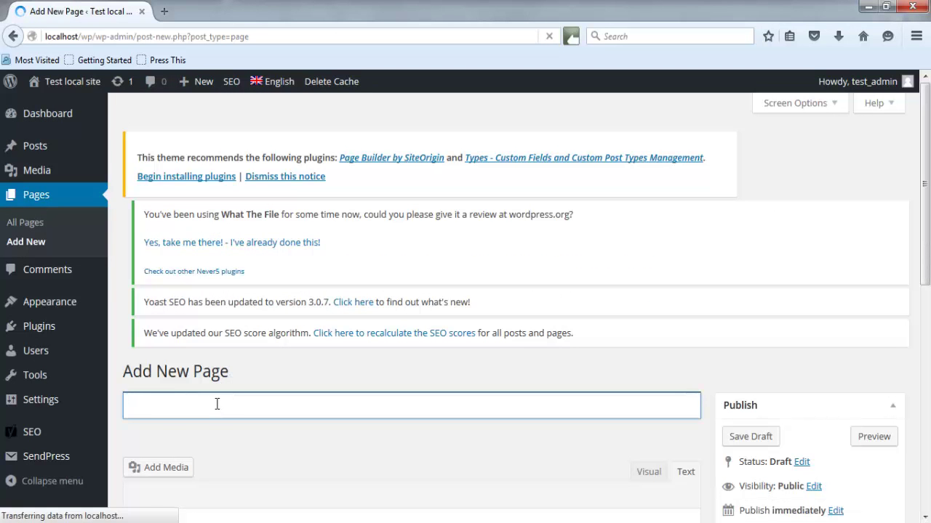
{"action": "type", "text": "HTML "}
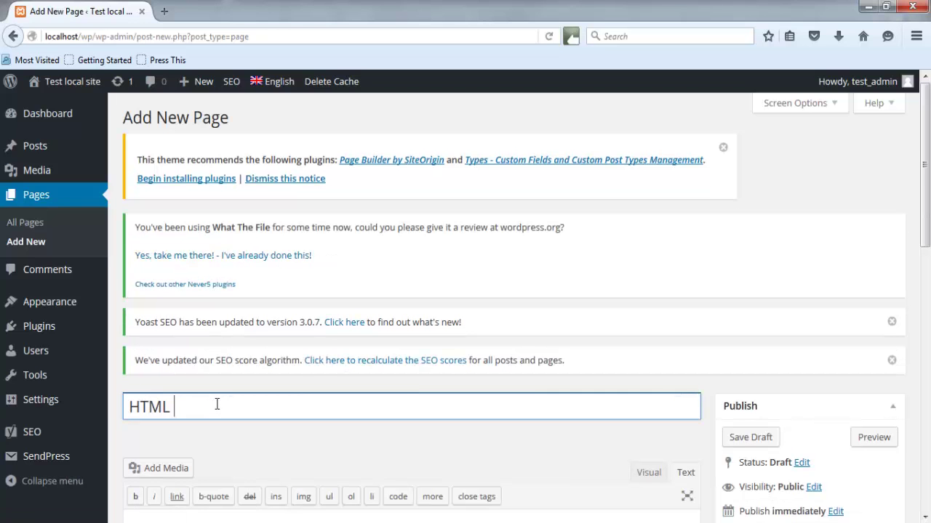
{"action": "type", "text": "Sitemap"}
Paste the [wp_sitemap_page] shortcode into the page content and publish the page
{"action": "scroll", "coordinate": [297, 441], "scroll_direction": "down", "scroll_amount": 2}
{"action": "scroll", "coordinate": [296, 441], "scroll_direction": "down", "scroll_amount": 1}
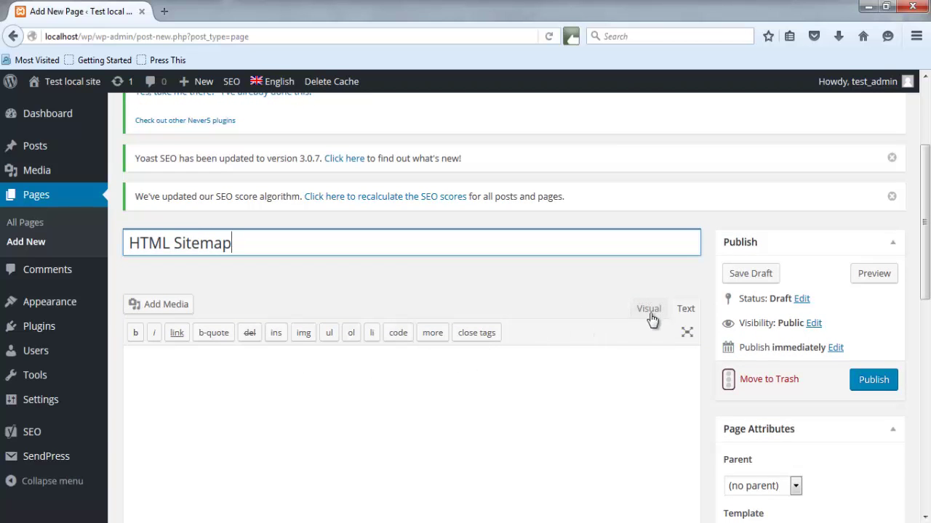
{"action": "left_click", "coordinate": [256, 404]}
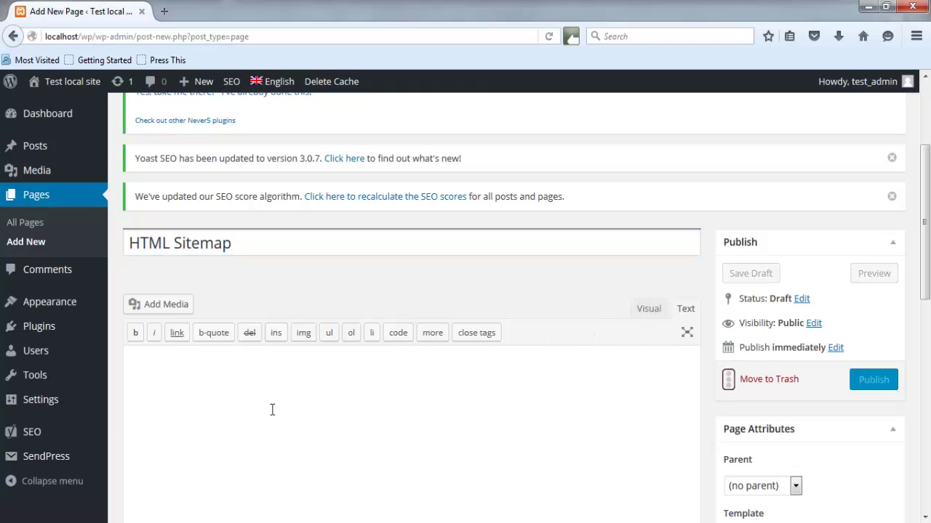
{"action": "key", "text": "ctrl+v"}
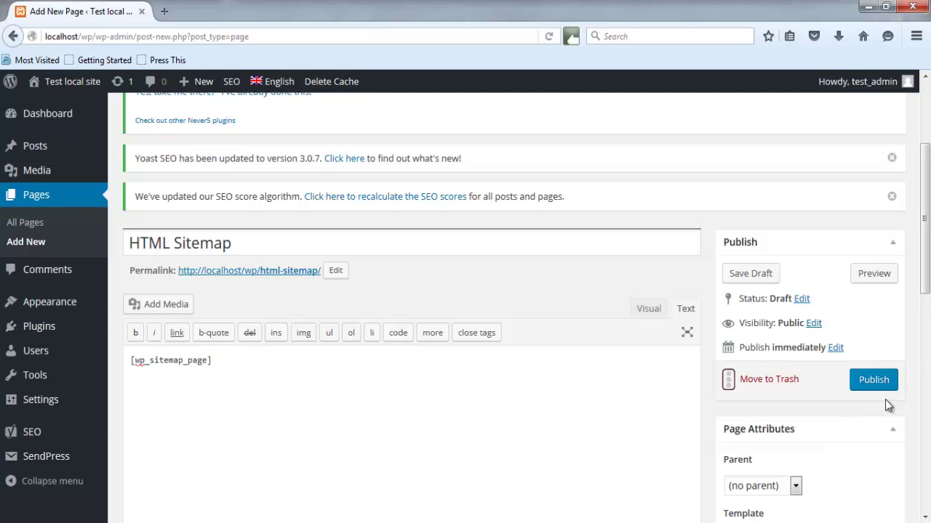
{"action": "left_click", "coordinate": [887, 388]}
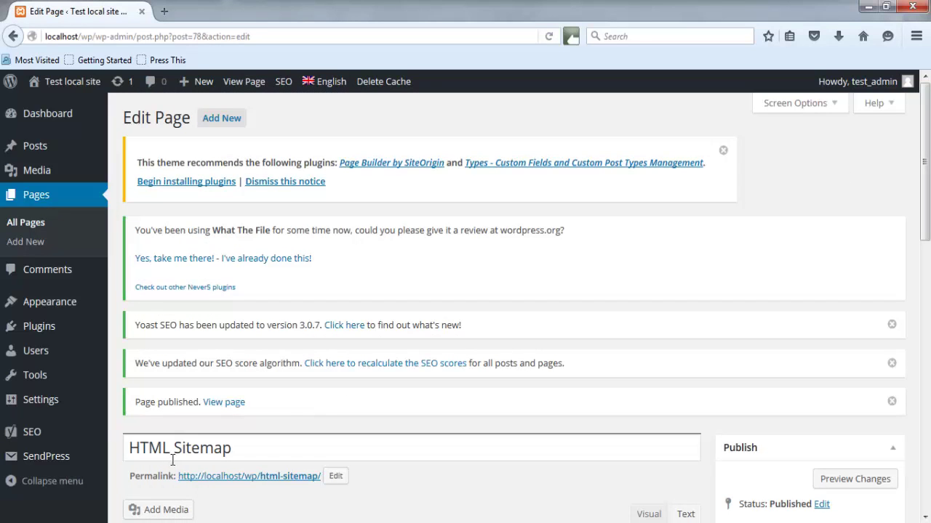
View the published HTML Sitemap page and examine its page list, posts by category and the rest down to the footer
{"action": "left_click", "coordinate": [227, 404]}
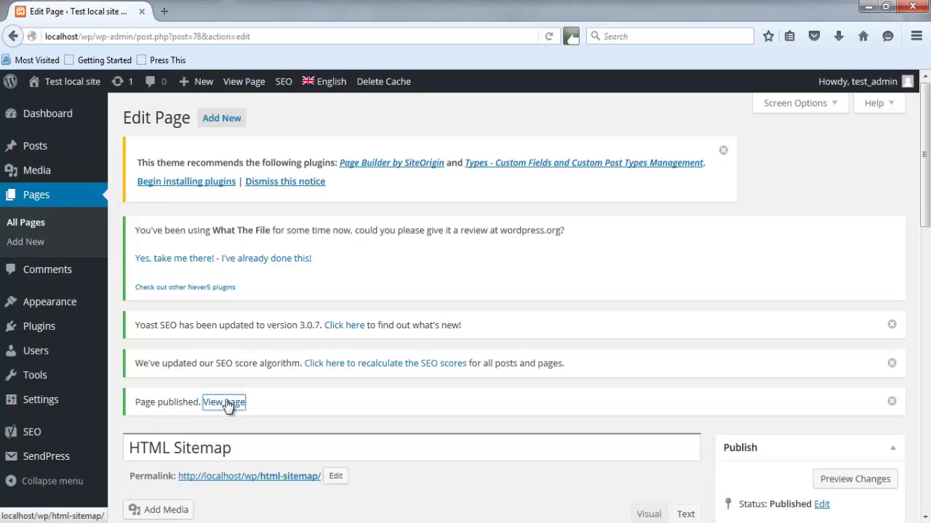
{"action": "left_click", "coordinate": [333, 400]}
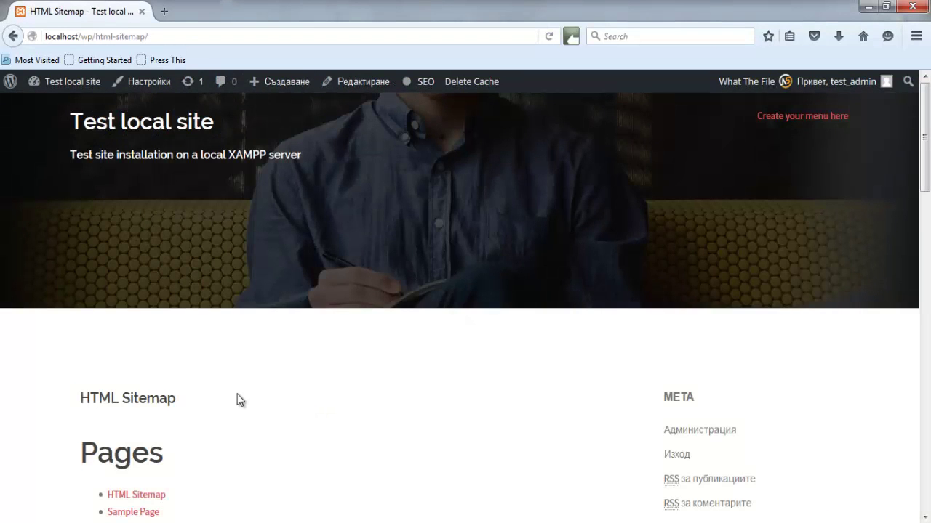
{"action": "scroll", "coordinate": [241, 299], "scroll_direction": "down", "scroll_amount": 4}
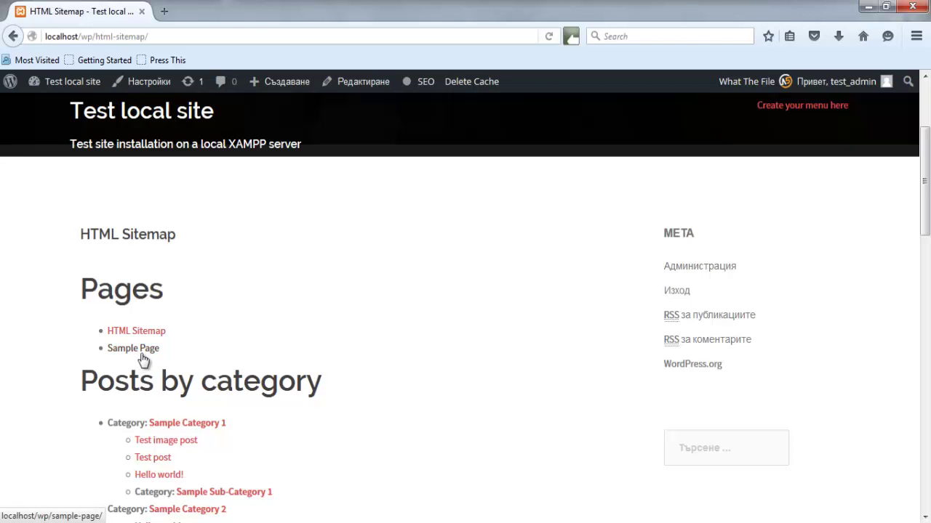
{"action": "scroll", "coordinate": [380, 361], "scroll_direction": "down", "scroll_amount": 4}
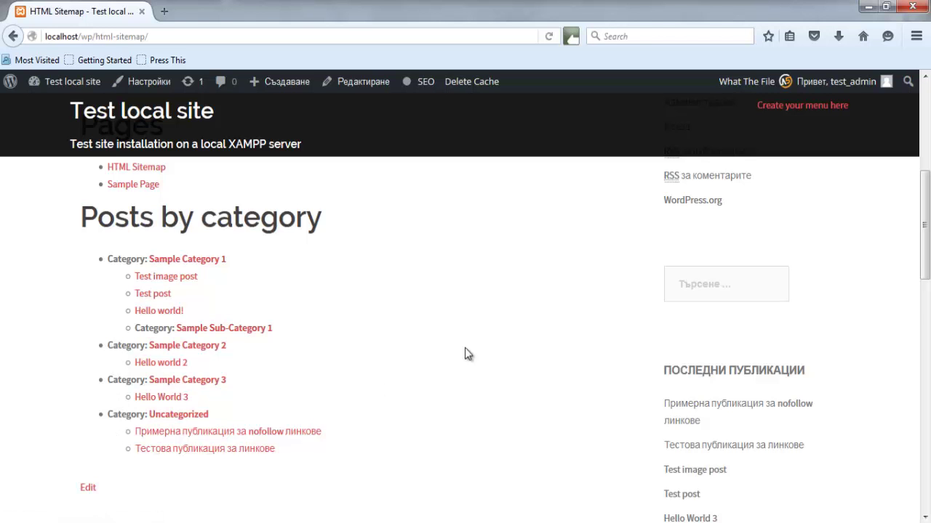
{"action": "scroll", "coordinate": [475, 337], "scroll_direction": "down", "scroll_amount": 3}
{"action": "scroll", "coordinate": [476, 339], "scroll_direction": "down", "scroll_amount": 3}
{"action": "scroll", "coordinate": [477, 339], "scroll_direction": "up", "scroll_amount": 10}
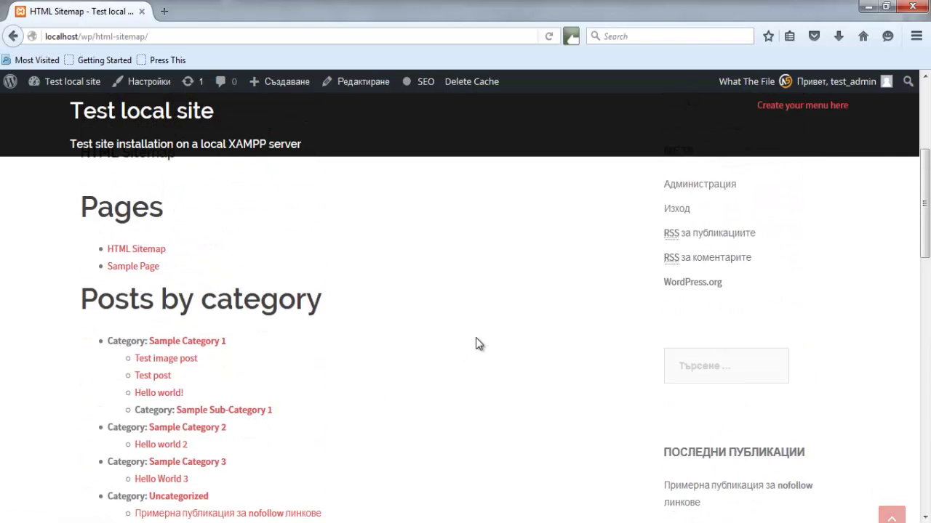
{"action": "scroll", "coordinate": [473, 338], "scroll_direction": "down", "scroll_amount": 2}
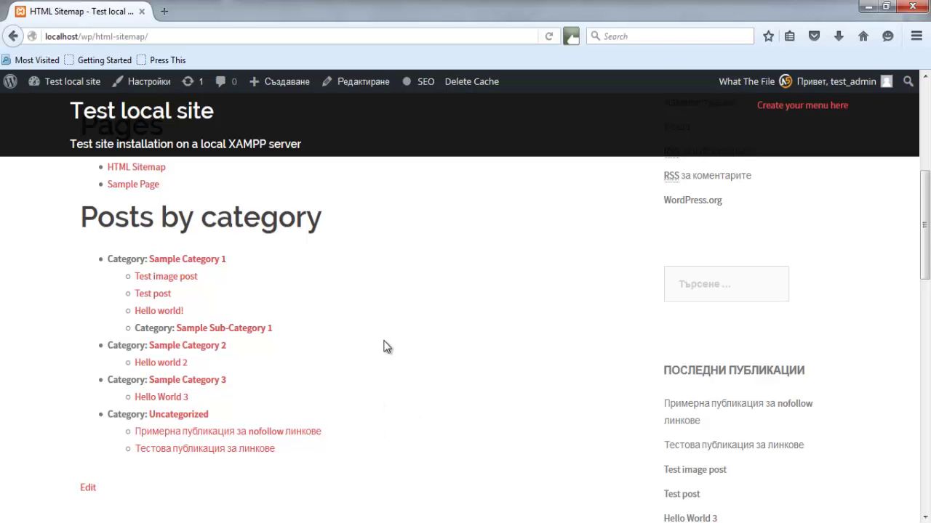
{"action": "scroll", "coordinate": [385, 347], "scroll_direction": "up", "scroll_amount": 4}
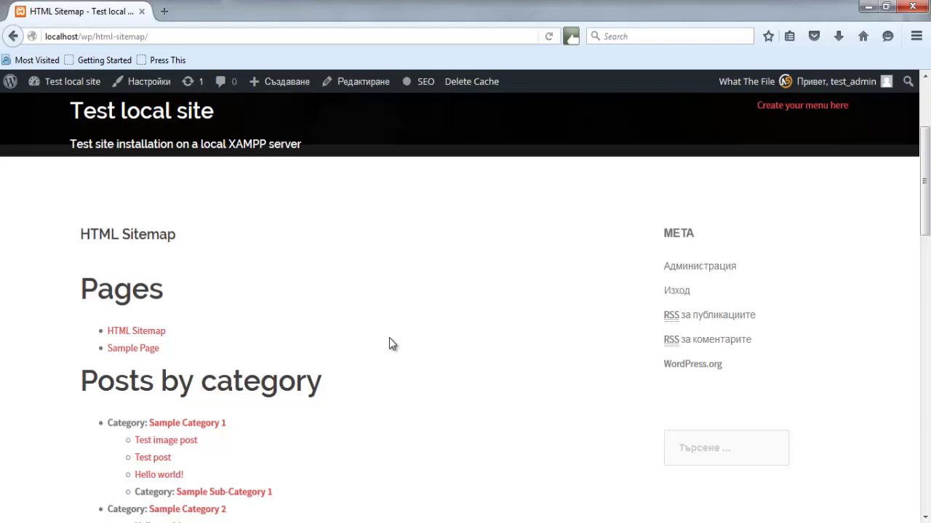
{"action": "scroll", "coordinate": [389, 337], "scroll_direction": "down", "scroll_amount": 6}
{"action": "scroll", "coordinate": [389, 343], "scroll_direction": "down", "scroll_amount": 5}
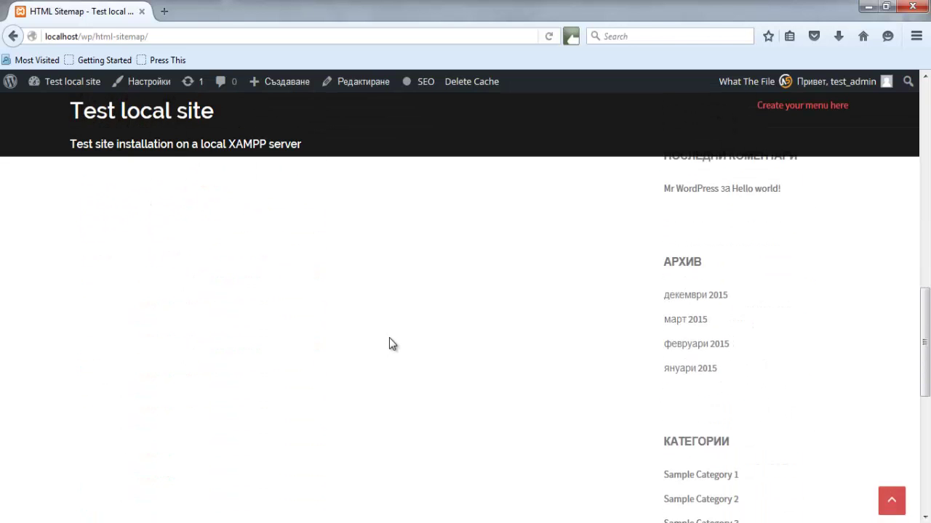
{"action": "scroll", "coordinate": [390, 343], "scroll_direction": "up", "scroll_amount": 15}
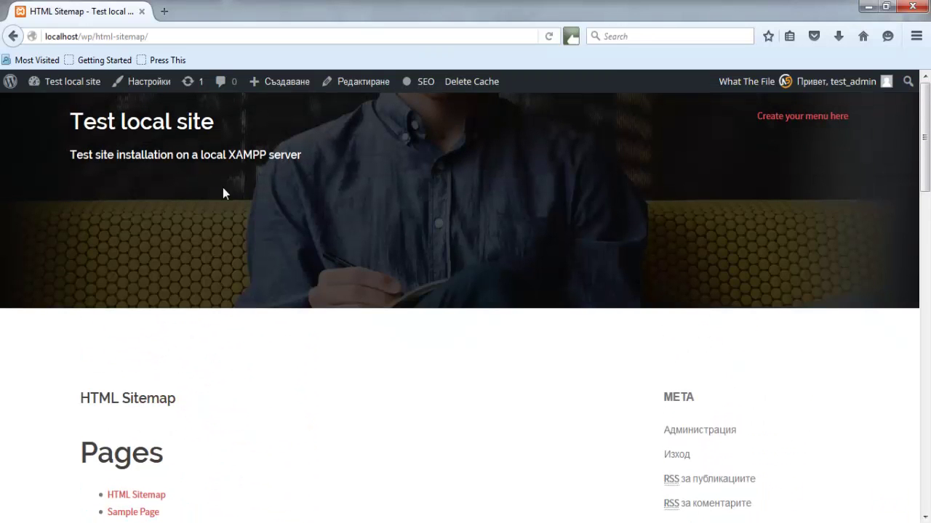
{"action": "scroll", "coordinate": [335, 327], "scroll_direction": "down", "scroll_amount": 10}
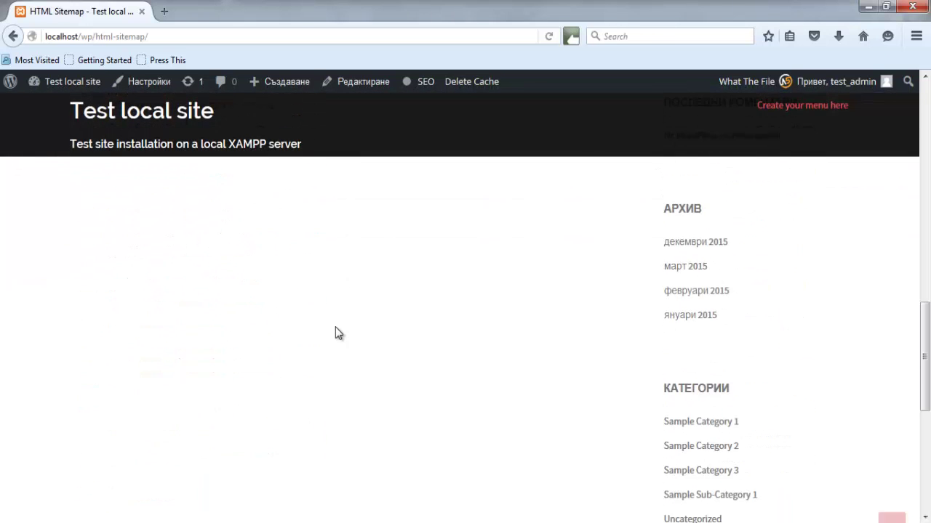
{"action": "scroll", "coordinate": [335, 328], "scroll_direction": "down", "scroll_amount": 3}
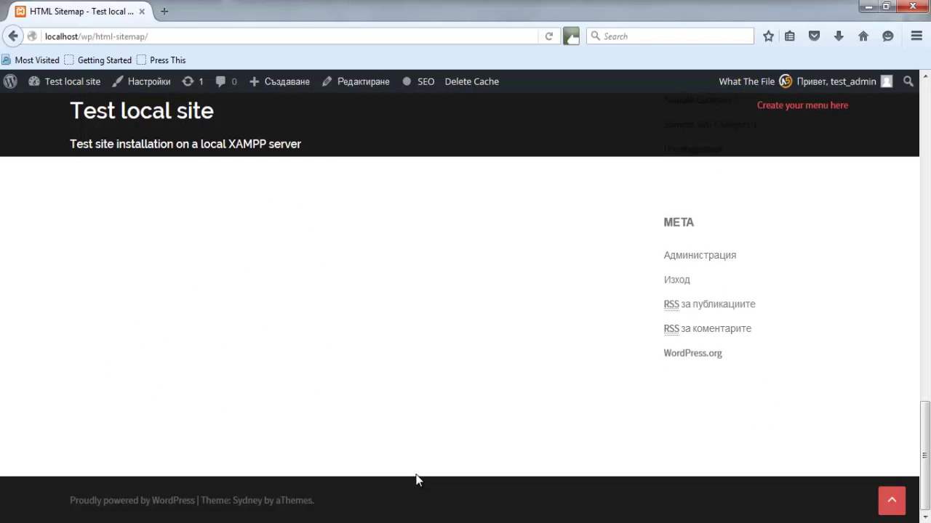
{"action": "scroll", "coordinate": [416, 479], "scroll_direction": "up", "scroll_amount": 15}
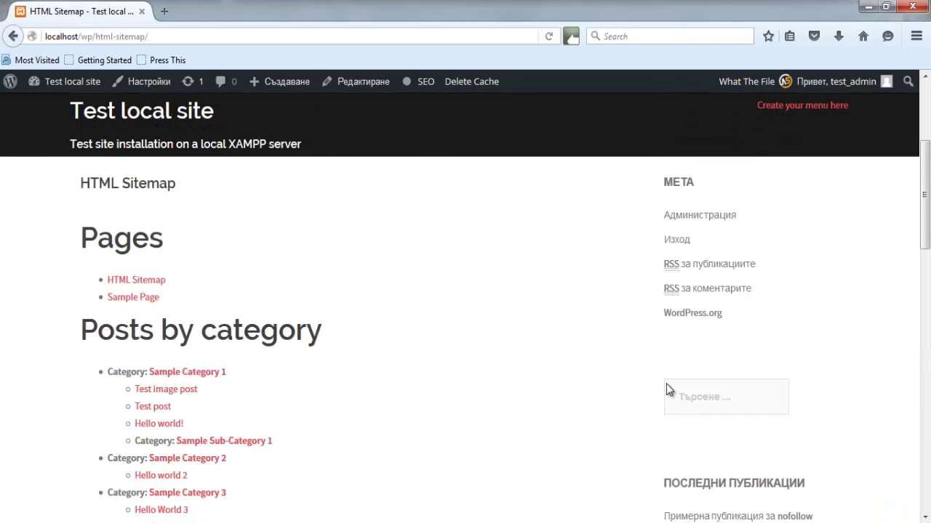